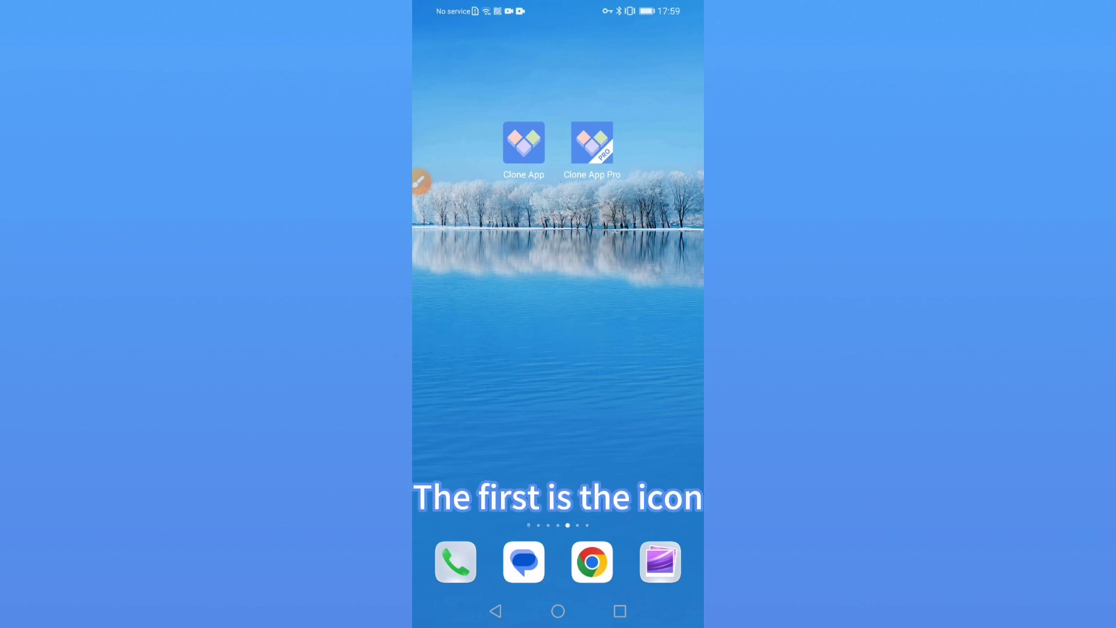
# With the drawing tools, point an arrow at the Clone App icon and label it "Play"
pyautogui.click(420, 181)
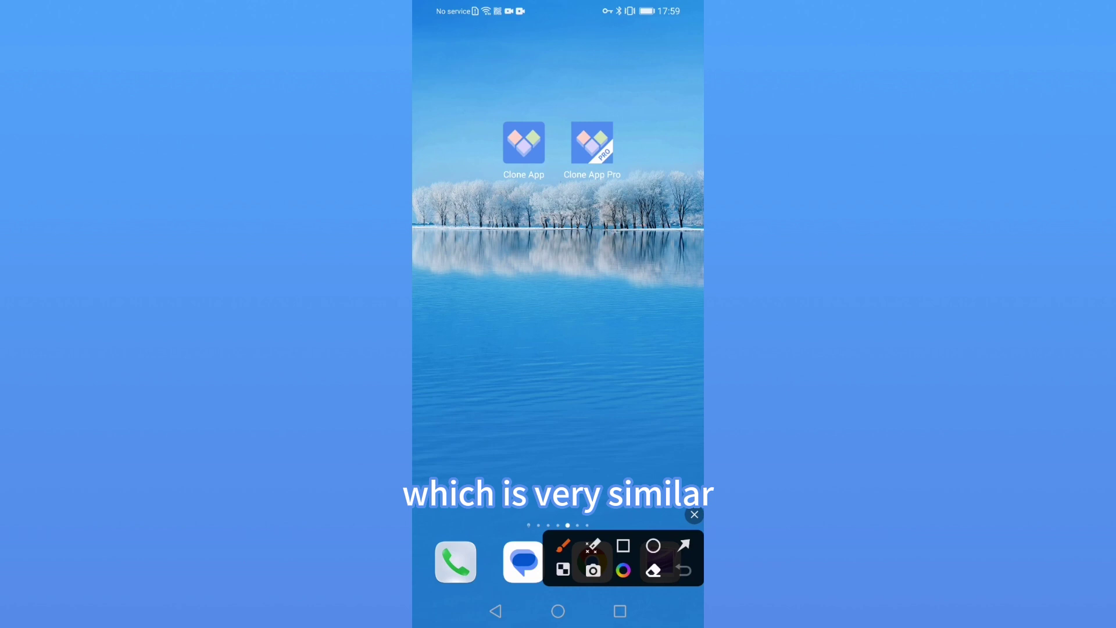
pyautogui.moveTo(478, 243)
pyautogui.mouseDown()
pyautogui.moveTo(511, 175)
pyautogui.moveTo(514, 214)
pyautogui.mouseUp()
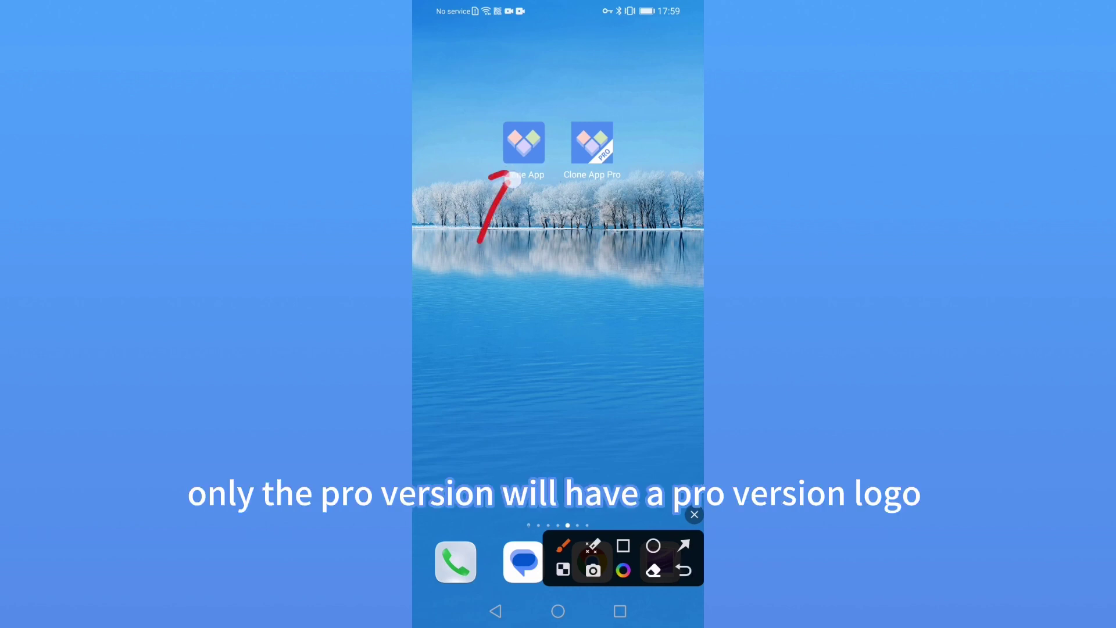
pyautogui.moveTo(432, 279)
pyautogui.mouseDown()
pyautogui.moveTo(443, 363)
pyautogui.moveTo(431, 323)
pyautogui.mouseUp()
pyautogui.moveTo(469, 255); pyautogui.dragTo(480, 349)
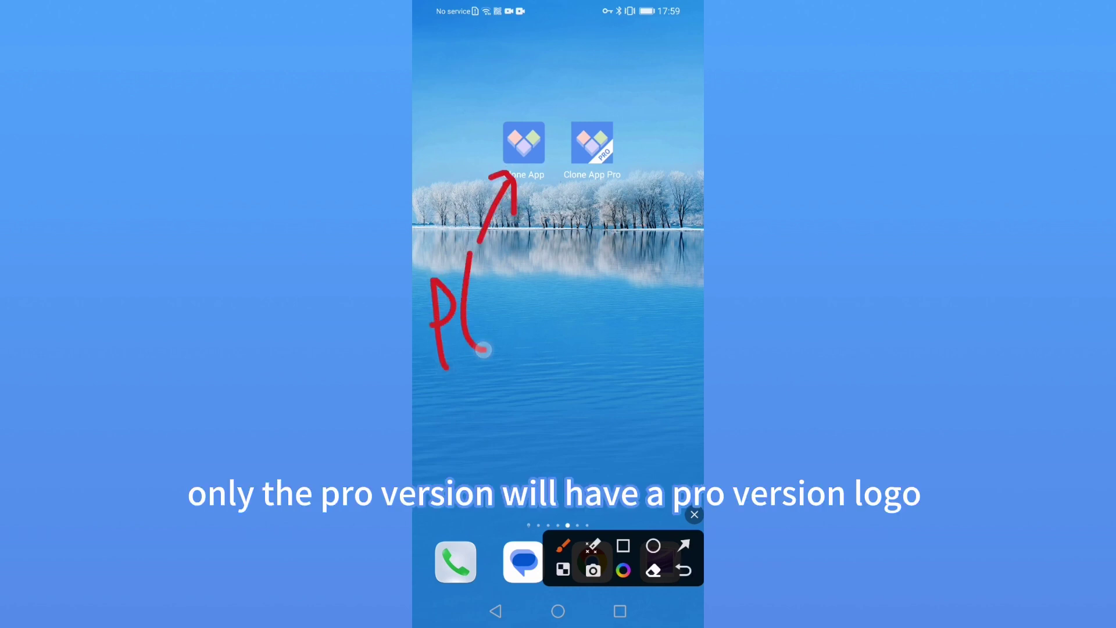
pyautogui.moveTo(519, 298)
pyautogui.mouseDown()
pyautogui.moveTo(526, 331)
pyautogui.moveTo(547, 277)
pyautogui.moveTo(521, 376)
pyautogui.mouseUp()
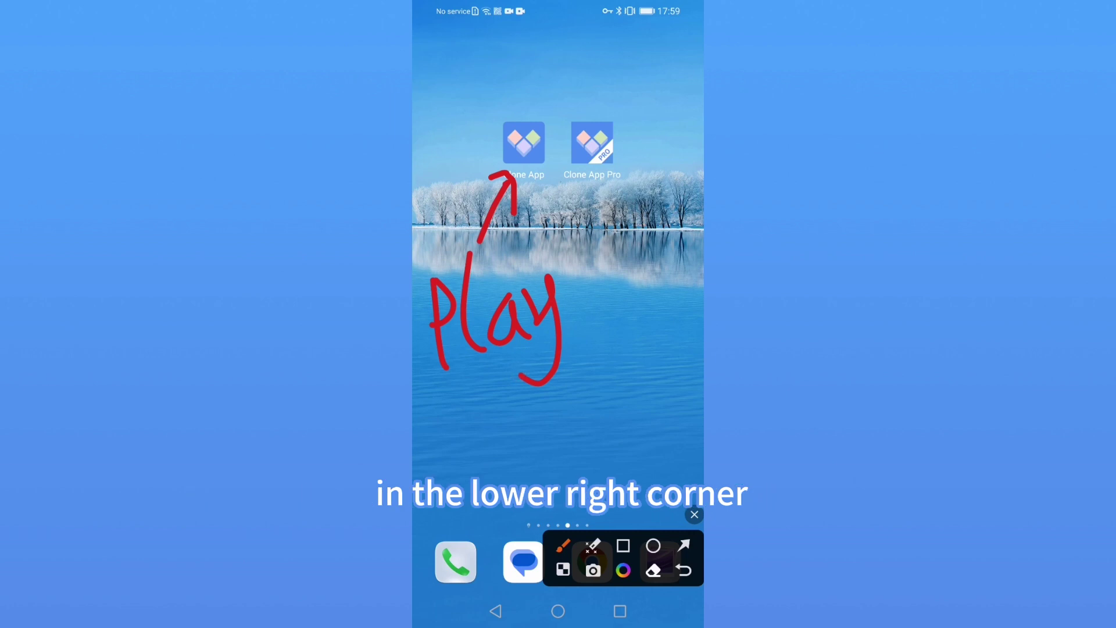
# Point a second arrow at the Clone App Pro icon and label it "Pro"
pyautogui.moveTo(645, 253)
pyautogui.mouseDown()
pyautogui.moveTo(606, 179)
pyautogui.moveTo(643, 189)
pyautogui.mouseUp()
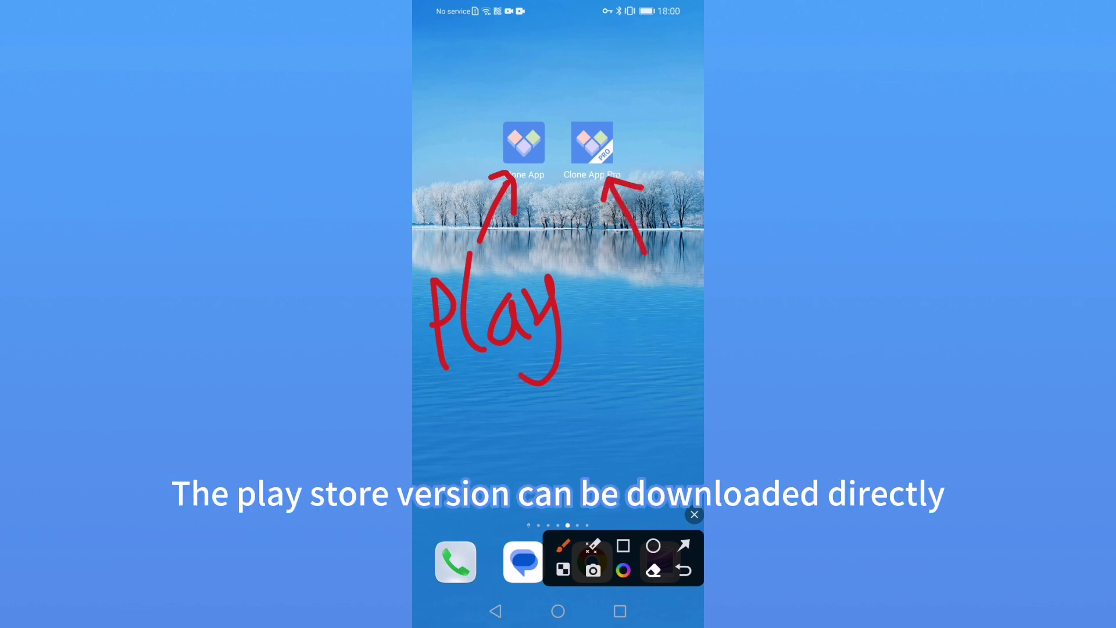
pyautogui.moveTo(613, 268)
pyautogui.mouseDown()
pyautogui.moveTo(615, 361)
pyautogui.moveTo(621, 310)
pyautogui.moveTo(680, 288)
pyautogui.mouseUp()
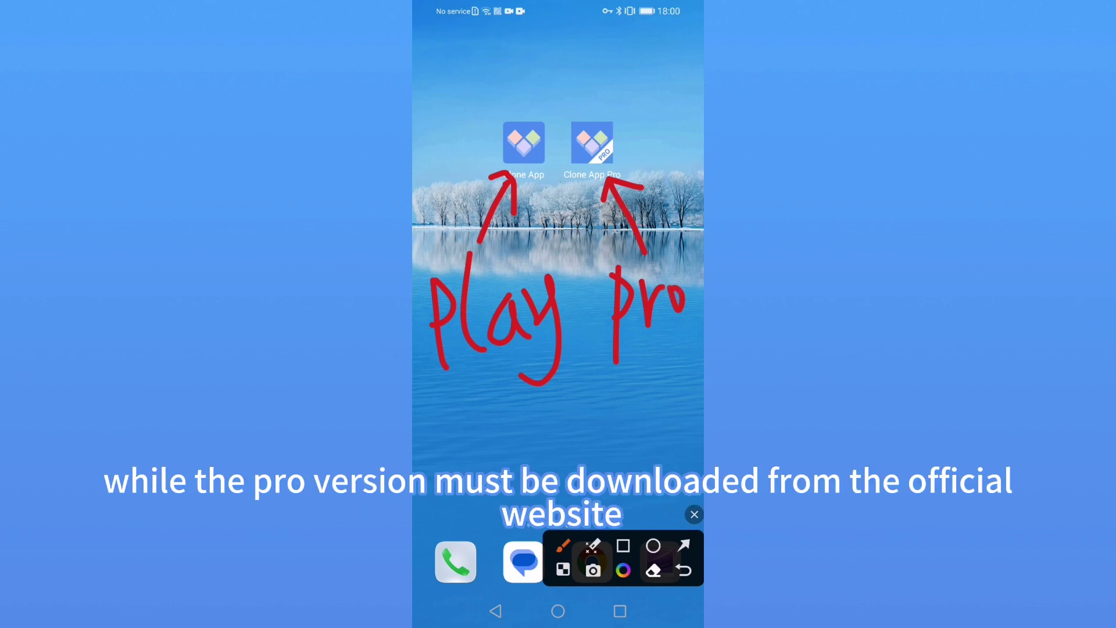
# Clear the annotations and place the Clone App Pro icon beside Clone App
pyautogui.click(694, 513)
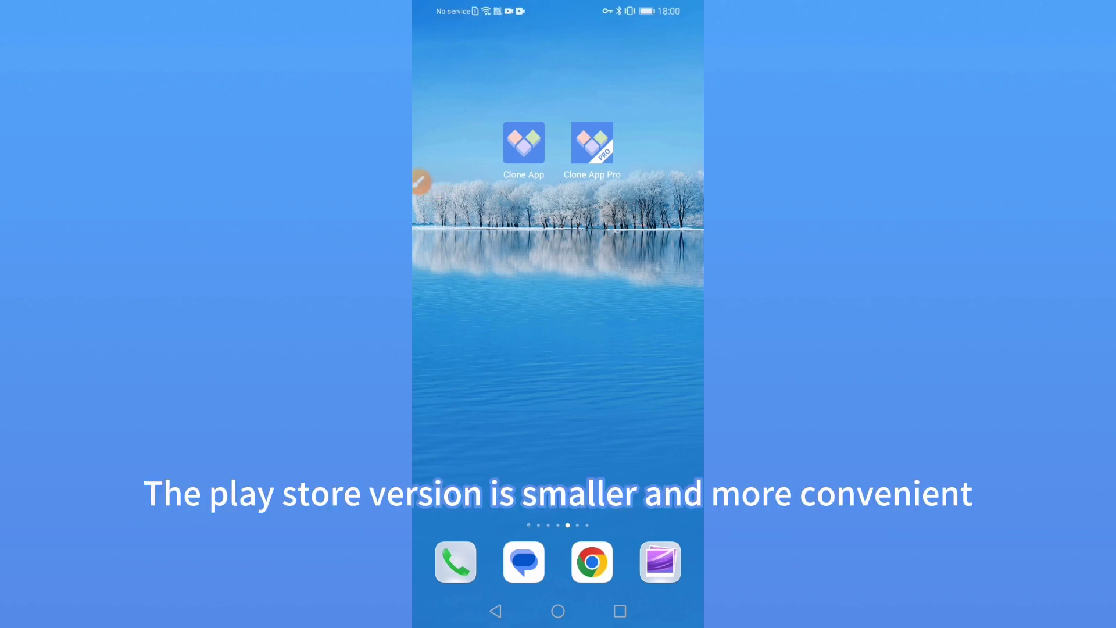
pyautogui.moveTo(523, 143)
pyautogui.mouseDown()
pyautogui.moveTo(520, 196)
pyautogui.moveTo(523, 143)
pyautogui.mouseUp()
pyautogui.click(606, 150)
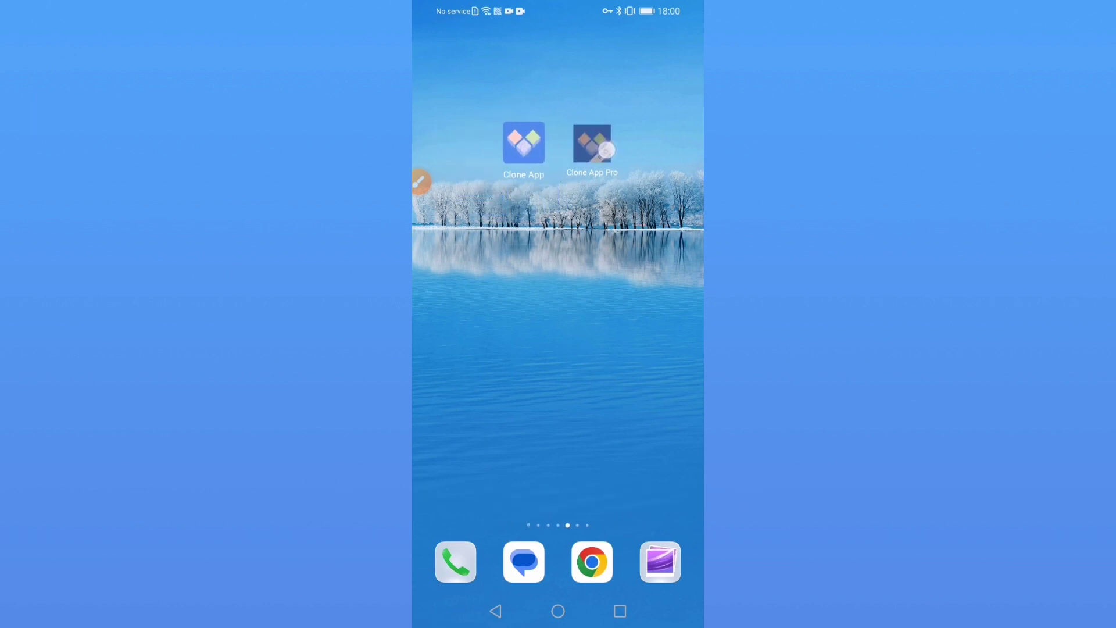
pyautogui.moveTo(607, 151); pyautogui.dragTo(590, 168)
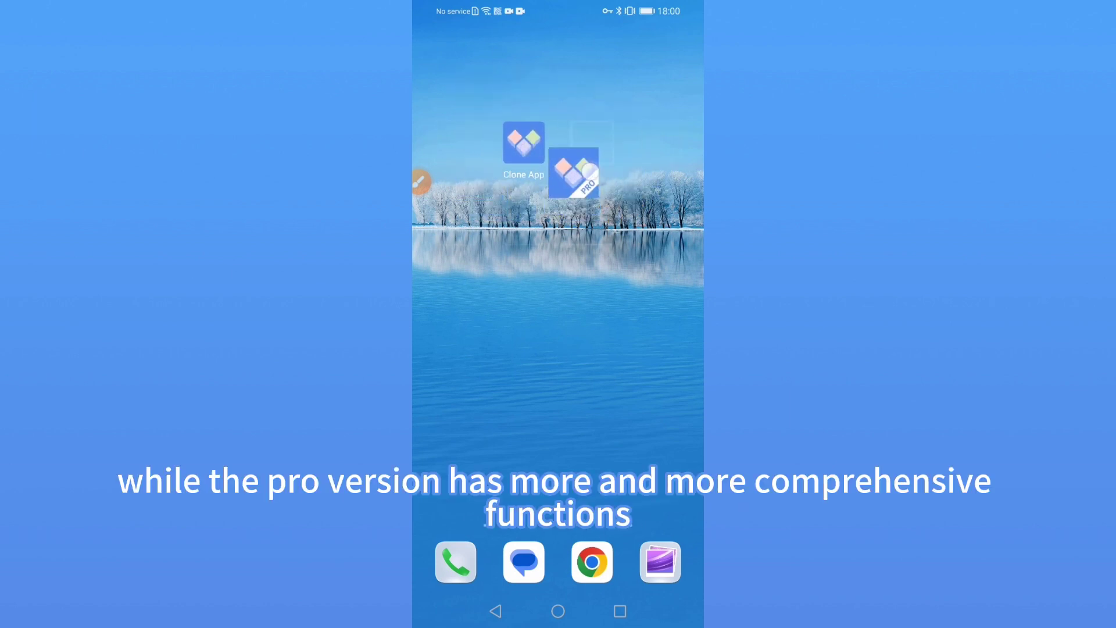
pyautogui.moveTo(573, 172); pyautogui.dragTo(590, 140)
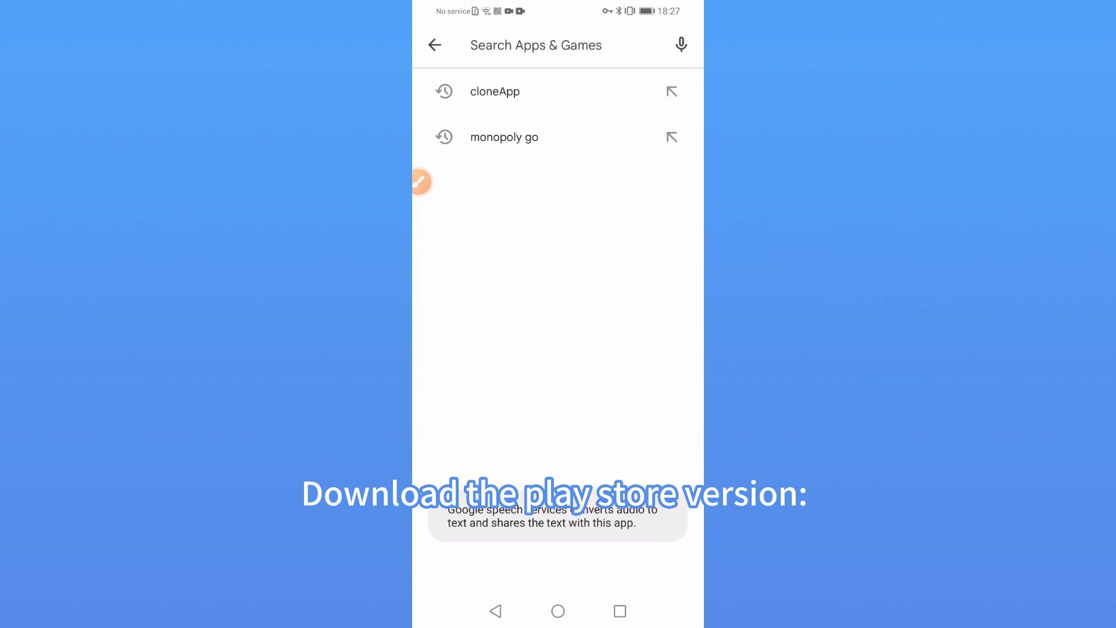
pyautogui.moveTo(659, 366); pyautogui.dragTo(659, 245)
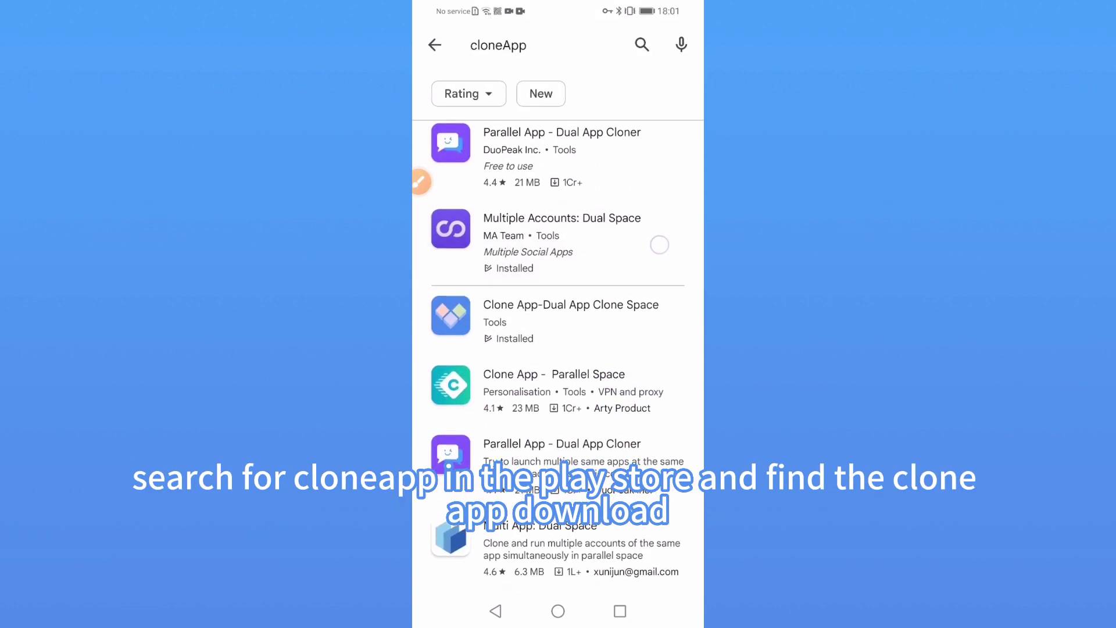
# From the Play Store cloneApp search, launch Clone App-Dual App Clone Space
pyautogui.click(602, 318)
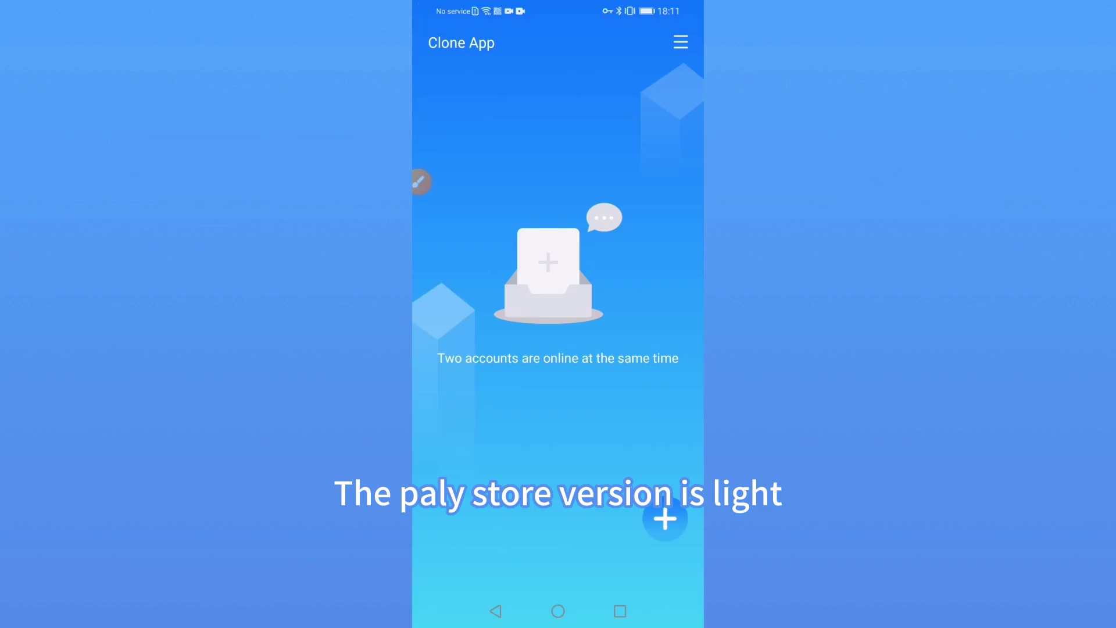
# Add Facebook as a clone and bring up its context menu with the shortcut option
pyautogui.click(665, 519)
pyautogui.scroll(-5, 602, 376)
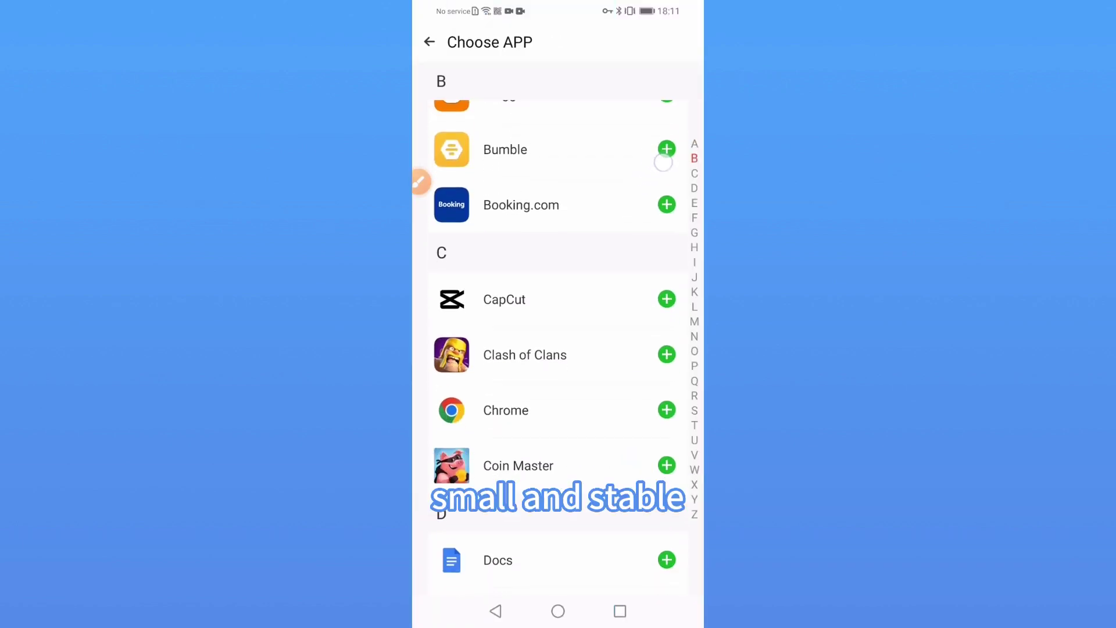
pyautogui.scroll(-5, 617, 235)
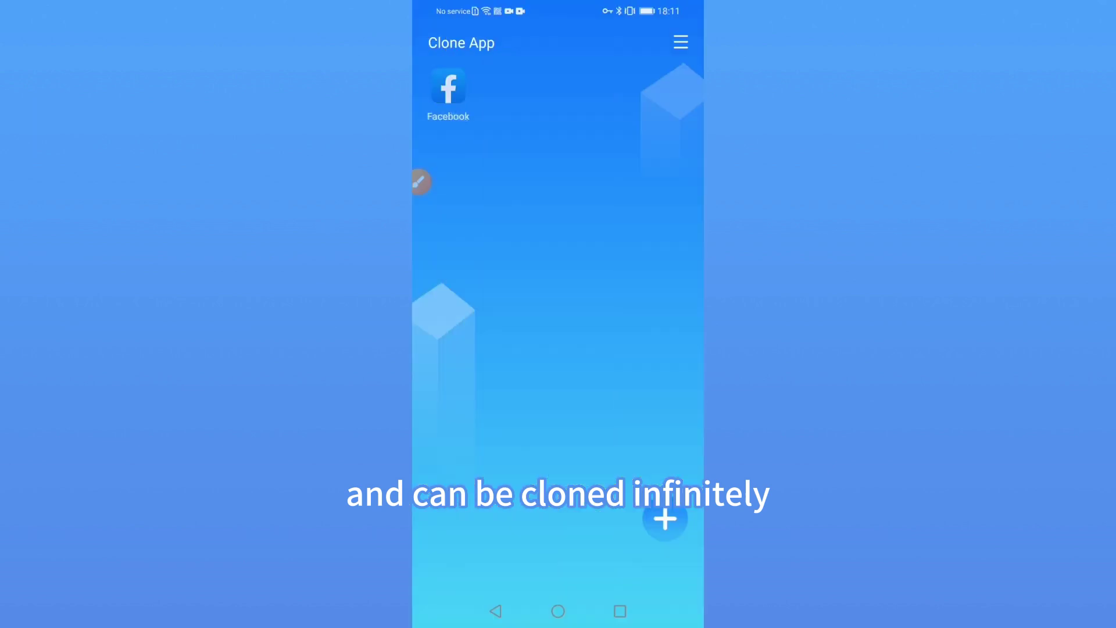
pyautogui.click(449, 87)
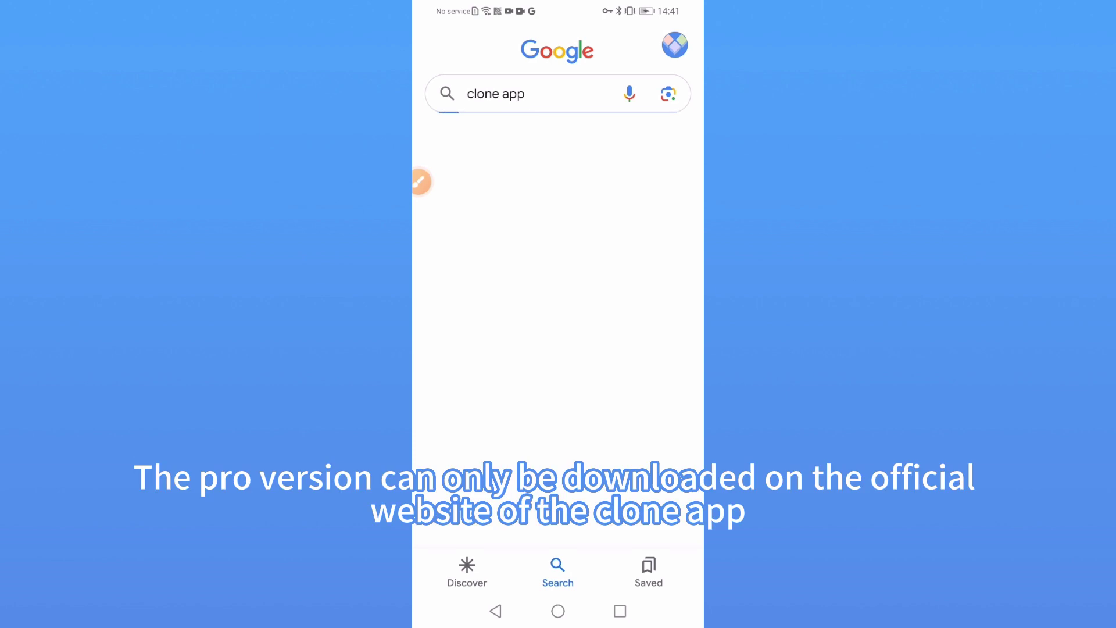
pyautogui.scroll(-3, 424, 185)
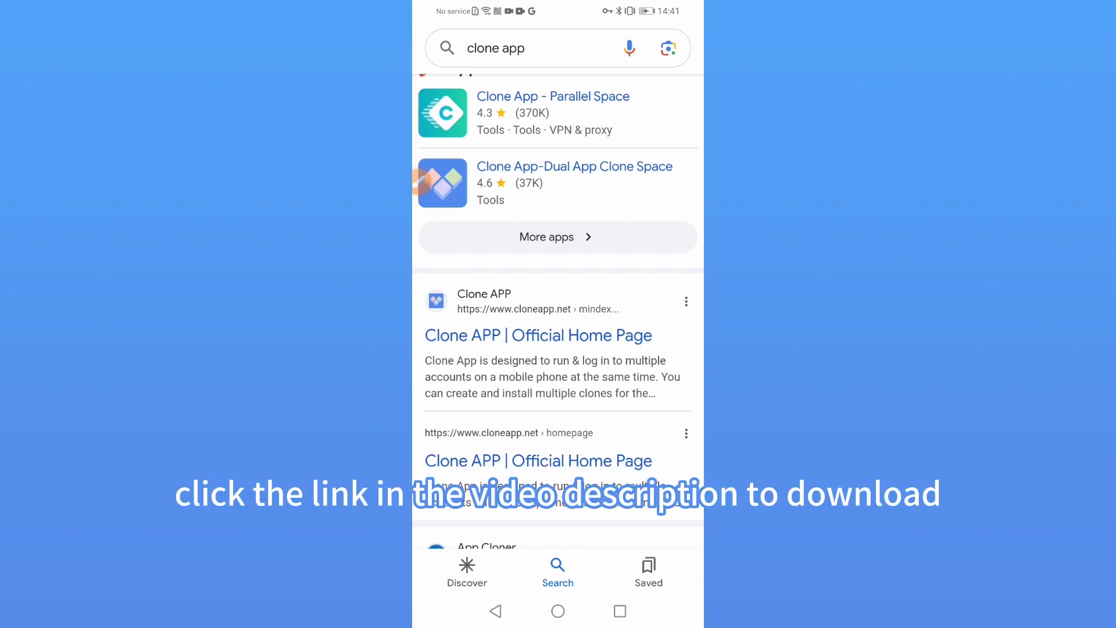
pyautogui.scroll(-3, 558, 331)
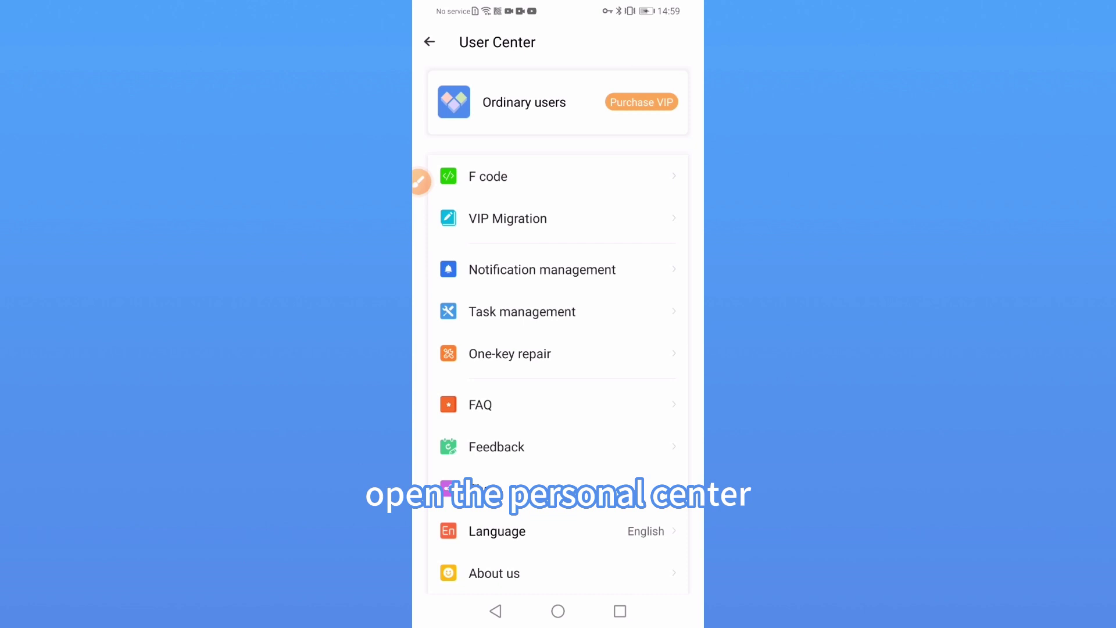
# Enter VIP Migration from the User Center and focus its order-number field
pyautogui.click(608, 220)
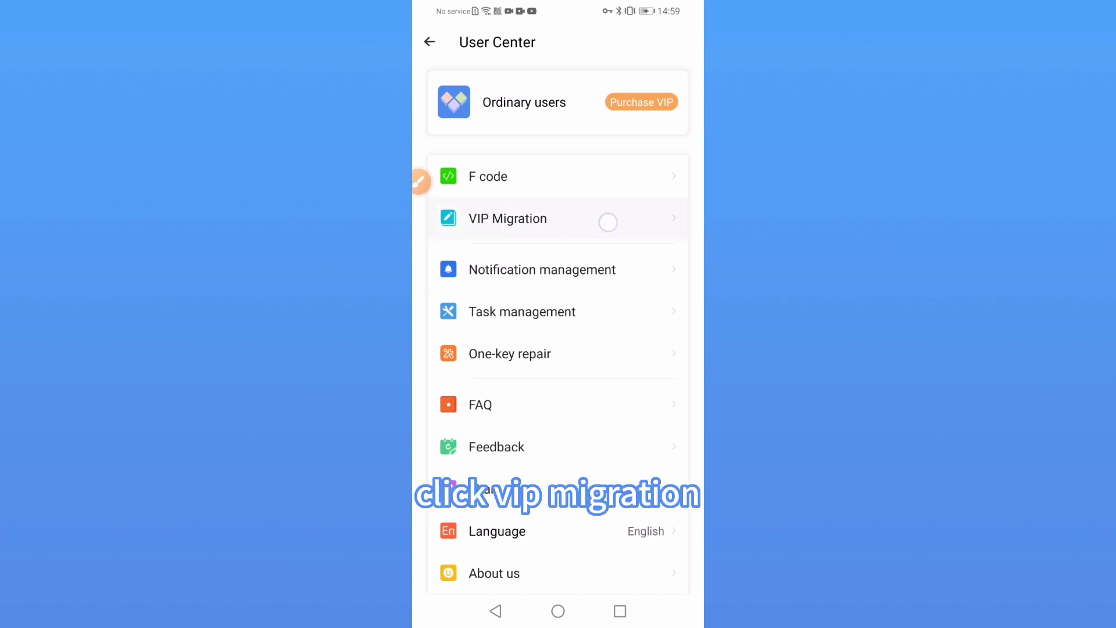
pyautogui.click(611, 253)
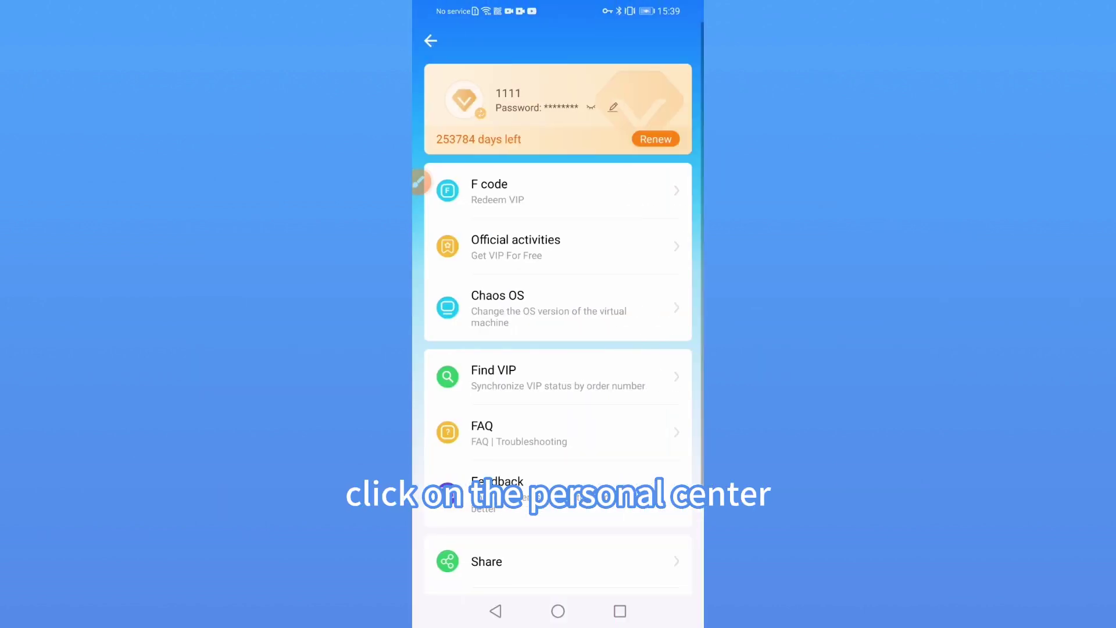
pyautogui.moveTo(556, 375); pyautogui.dragTo(555, 318)
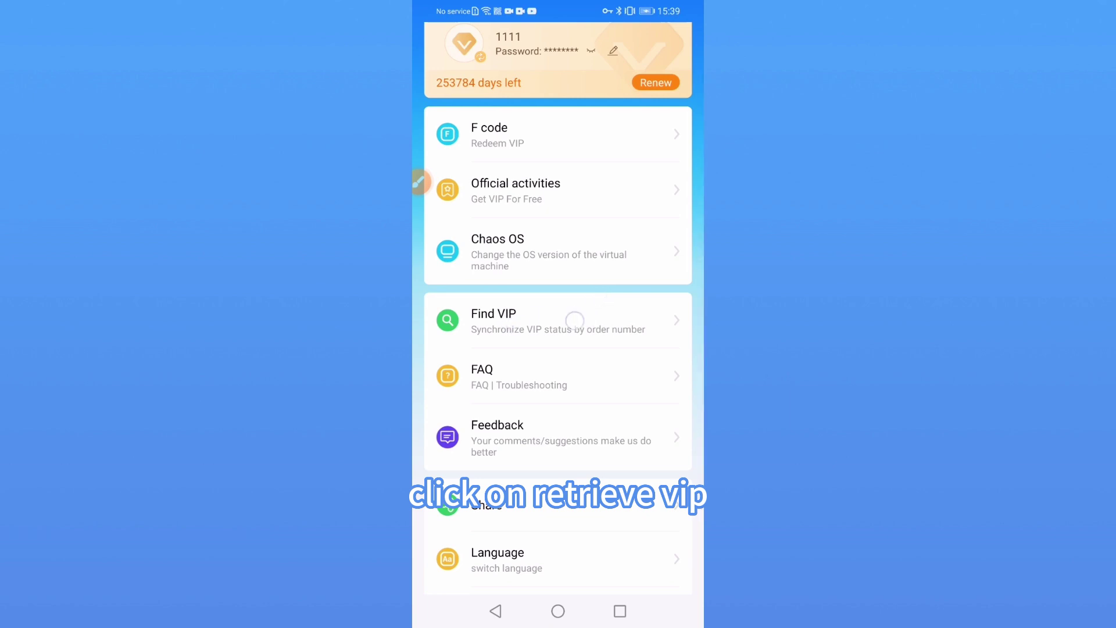
# On Find VIP, ready the order-number and confirmation-code fields with the keyboard up
pyautogui.click(575, 319)
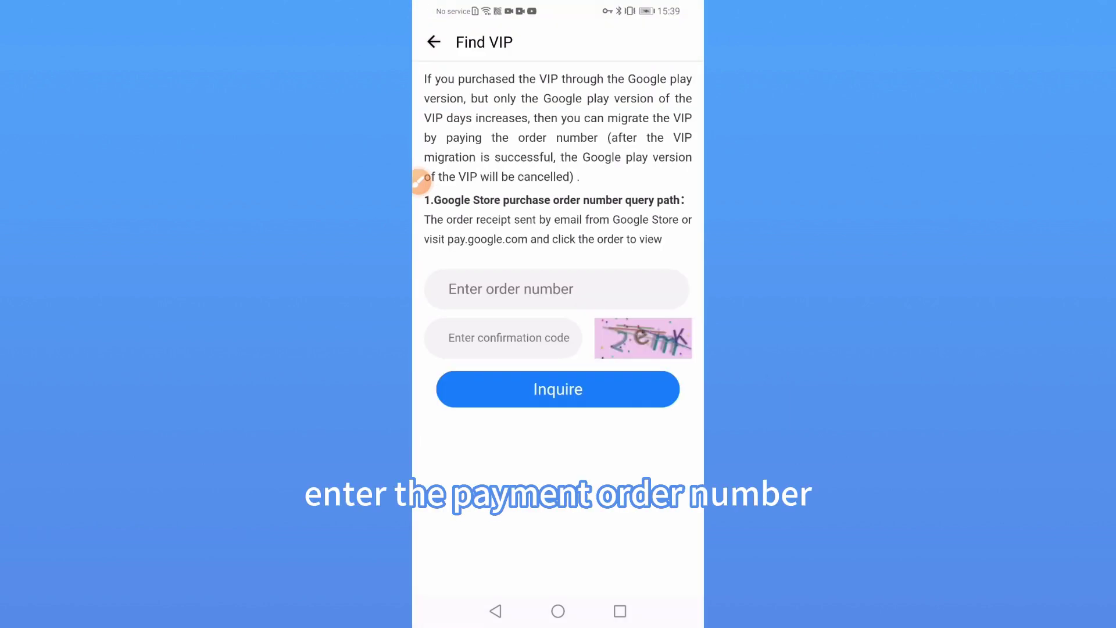
pyautogui.click(607, 287)
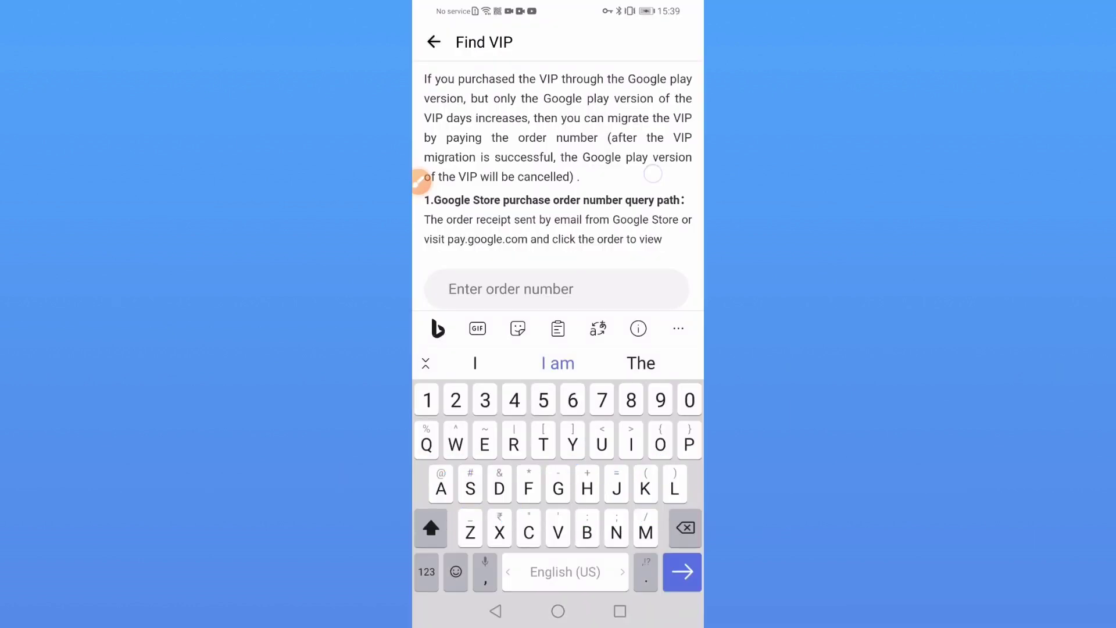
pyautogui.click(508, 338)
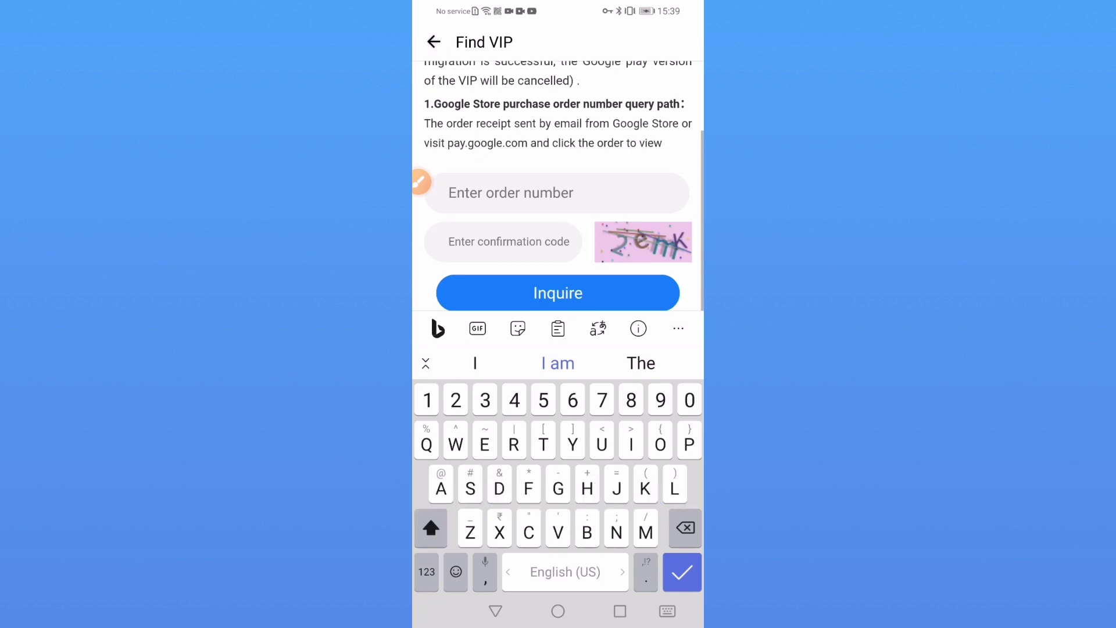